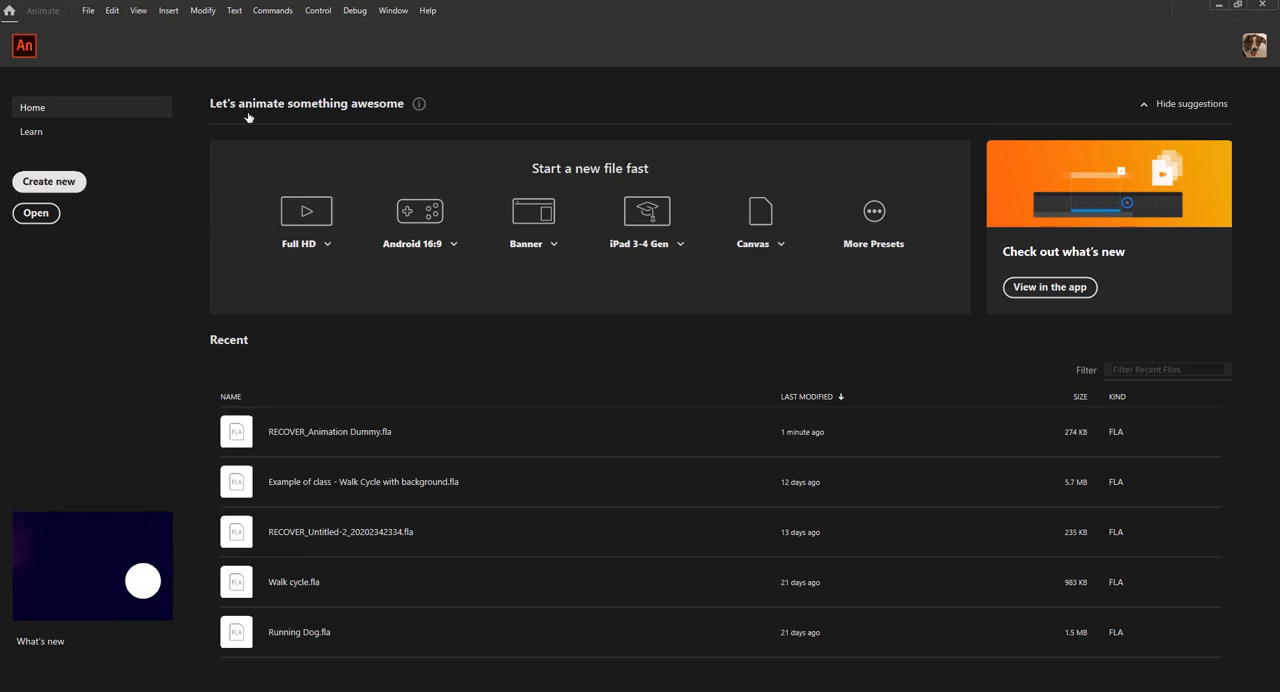
Create a new HD character animation document, 1280 x 720, at 24 fps with the ActionScript 3.0 platform.
{"action": "left_click", "coordinate": [64, 186]}
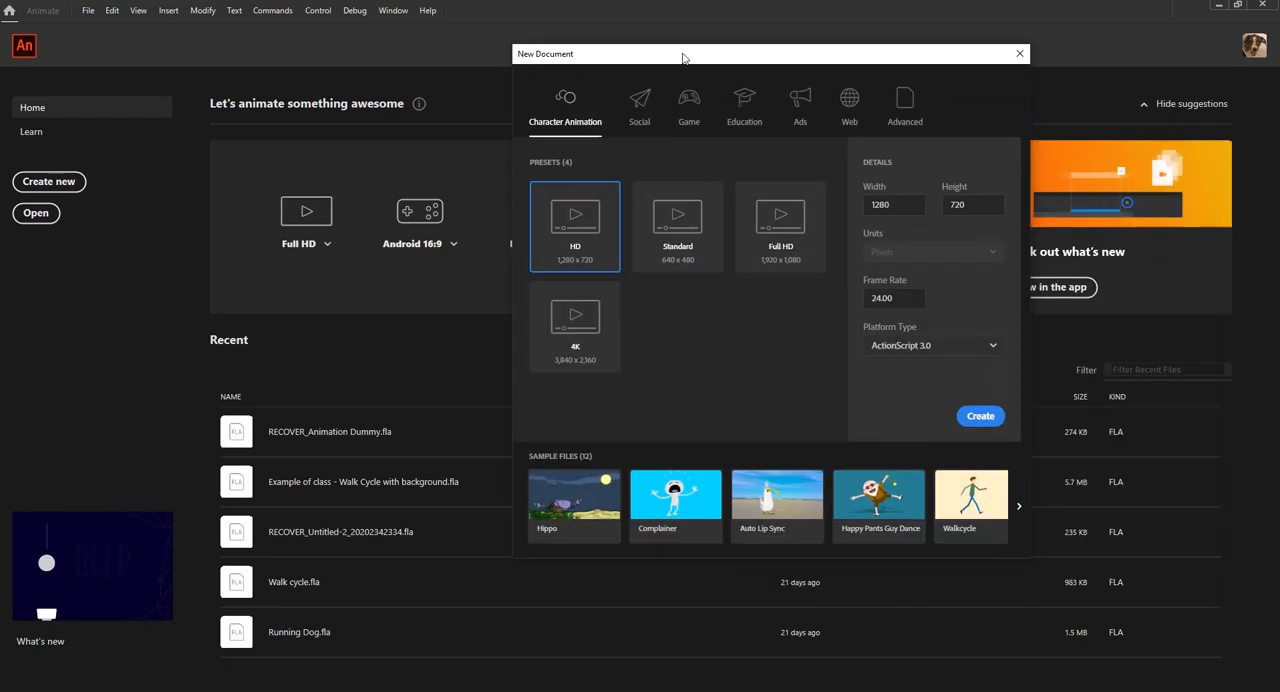
{"action": "left_click_drag", "start_coordinate": [683, 57], "coordinate": [533, 82]}
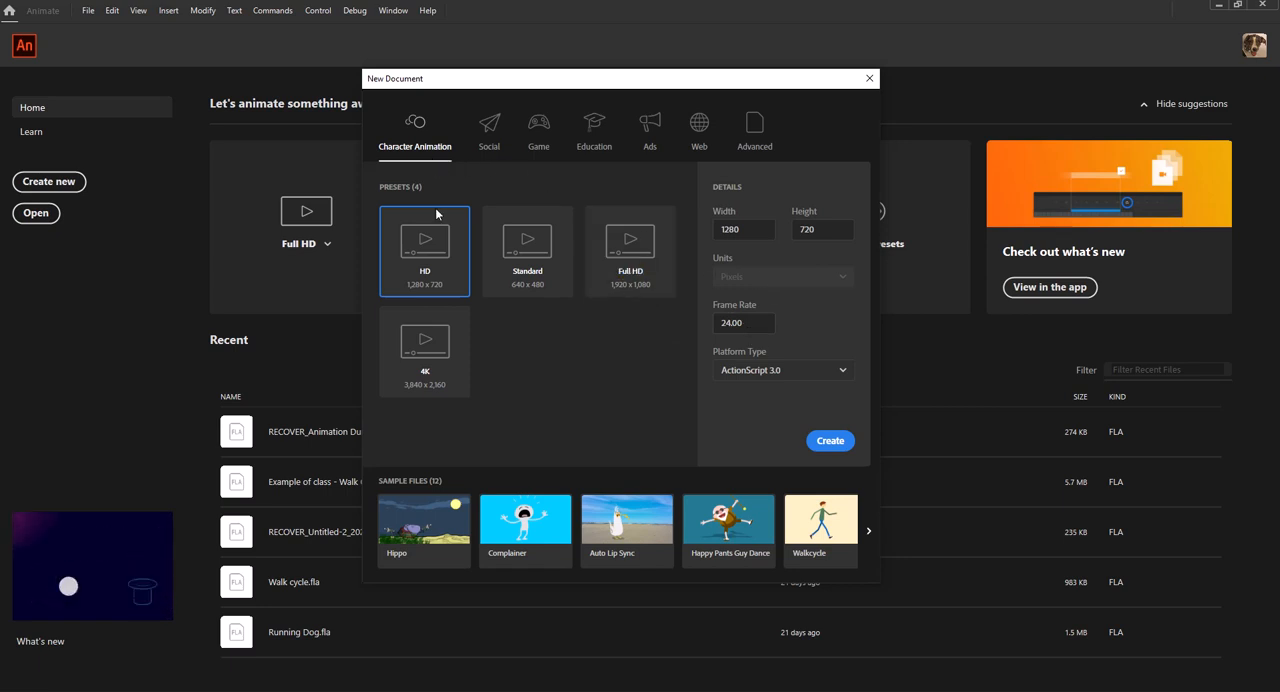
{"action": "left_click", "coordinate": [830, 441]}
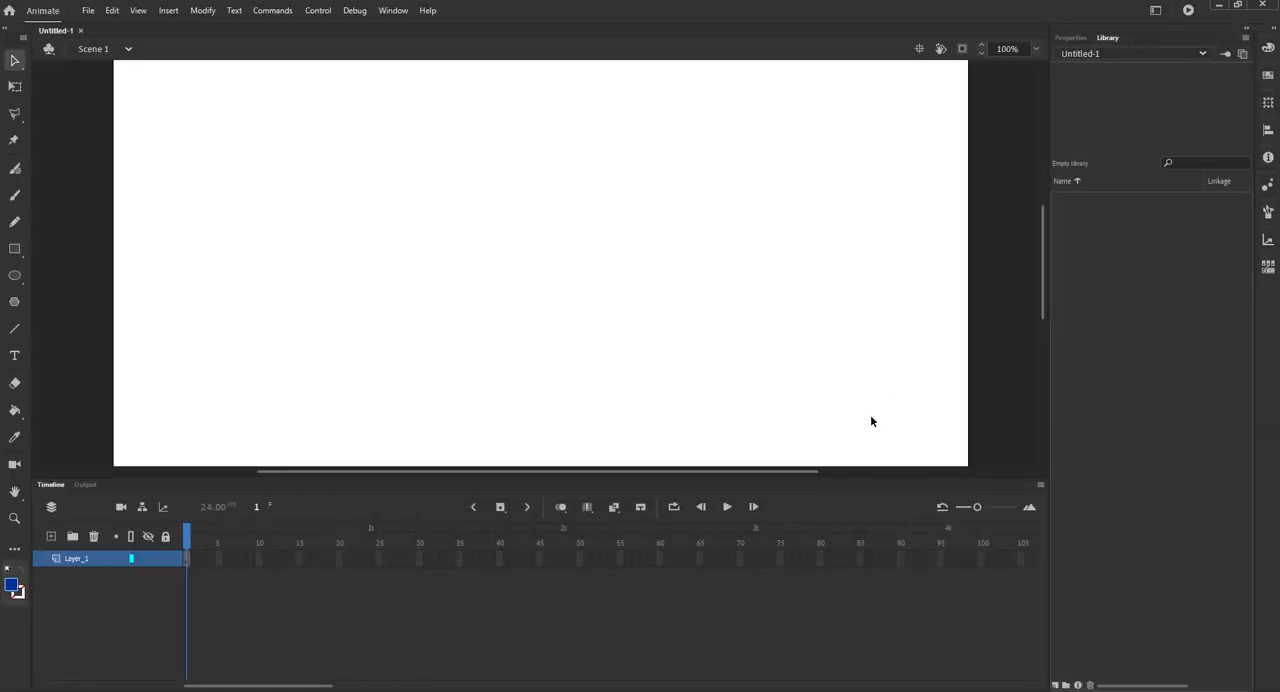
Rename the document's only layer as logs.
{"action": "double_click", "coordinate": [73, 557]}
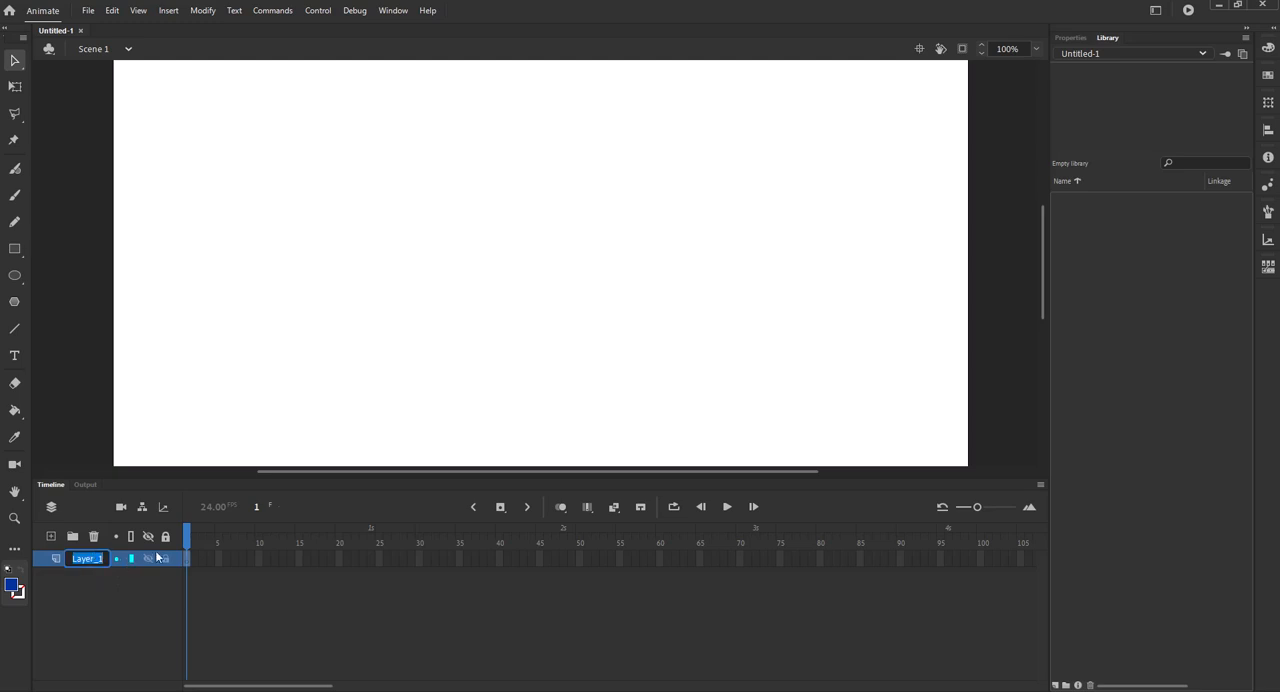
{"action": "type", "text": "logs"}
{"action": "key", "text": "Return"}
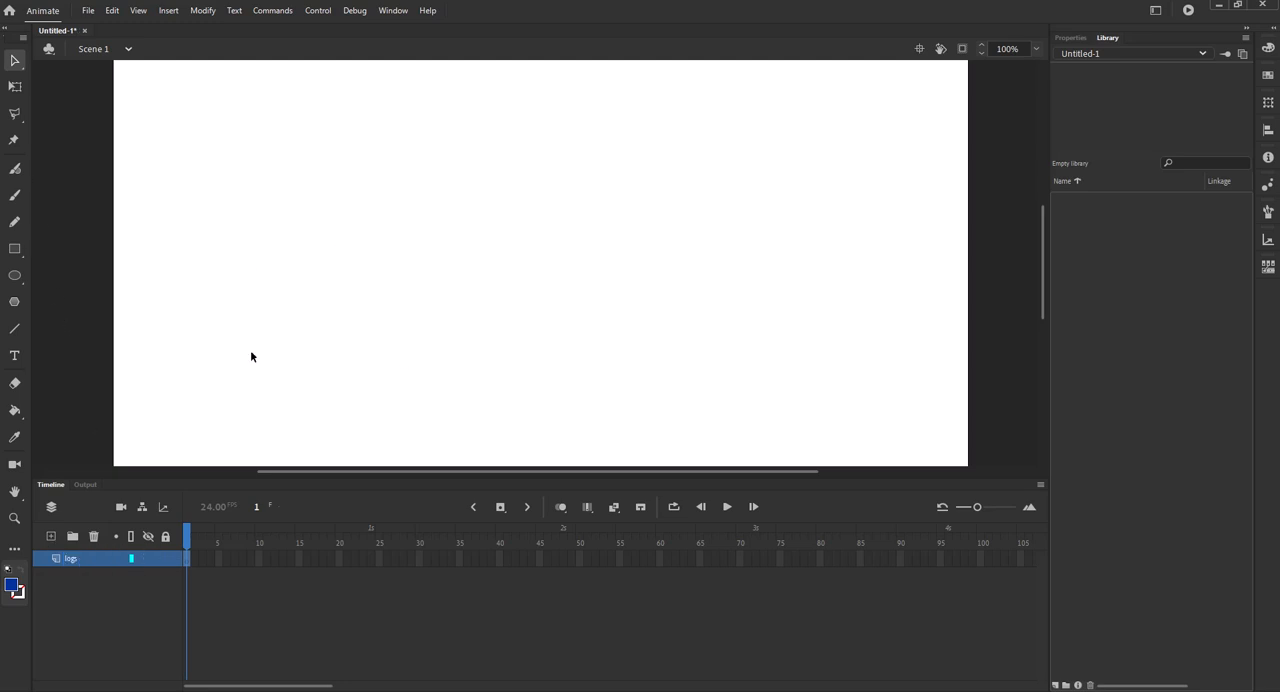
Draw a small pile of crossed logs in blue near the bottom of the stage with the Classic Brush, and lock the logs layer.
{"action": "left_click", "coordinate": [14, 195]}
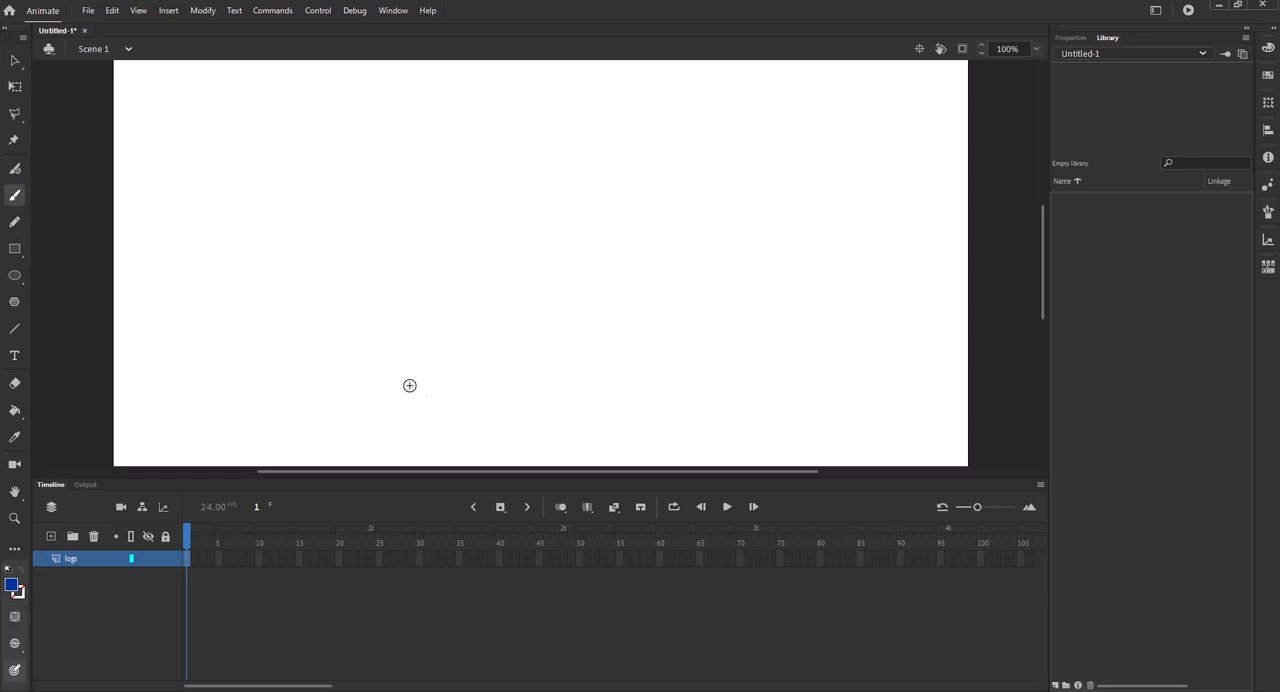
{"action": "mouse_move", "coordinate": [430, 443]}
{"action": "left_mouse_down"}
{"action": "mouse_move", "coordinate": [426, 432]}
{"action": "mouse_move", "coordinate": [430, 444]}
{"action": "mouse_move", "coordinate": [458, 428]}
{"action": "mouse_move", "coordinate": [457, 440]}
{"action": "left_mouse_up"}
{"action": "left_click_drag", "start_coordinate": [416, 420], "coordinate": [485, 437]}
{"action": "mouse_move", "coordinate": [434, 430]}
{"action": "left_mouse_down"}
{"action": "mouse_move", "coordinate": [467, 441]}
{"action": "mouse_move", "coordinate": [481, 425]}
{"action": "left_mouse_up"}
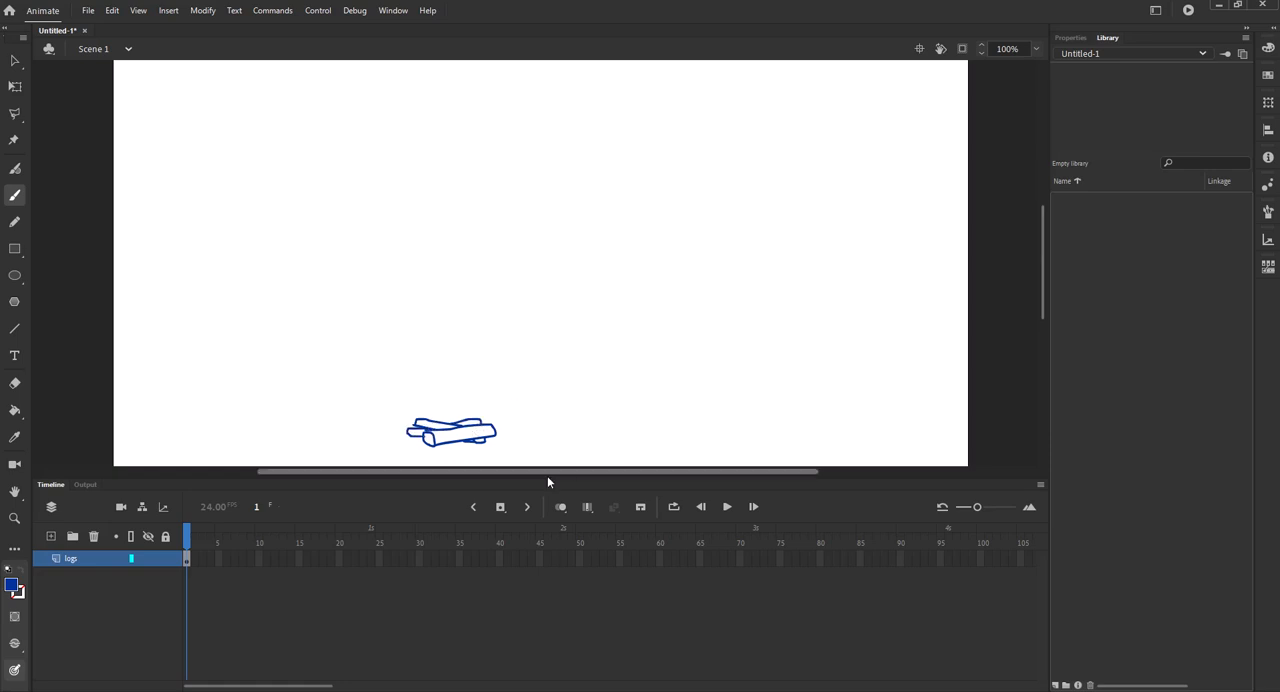
{"action": "left_click", "coordinate": [165, 557]}
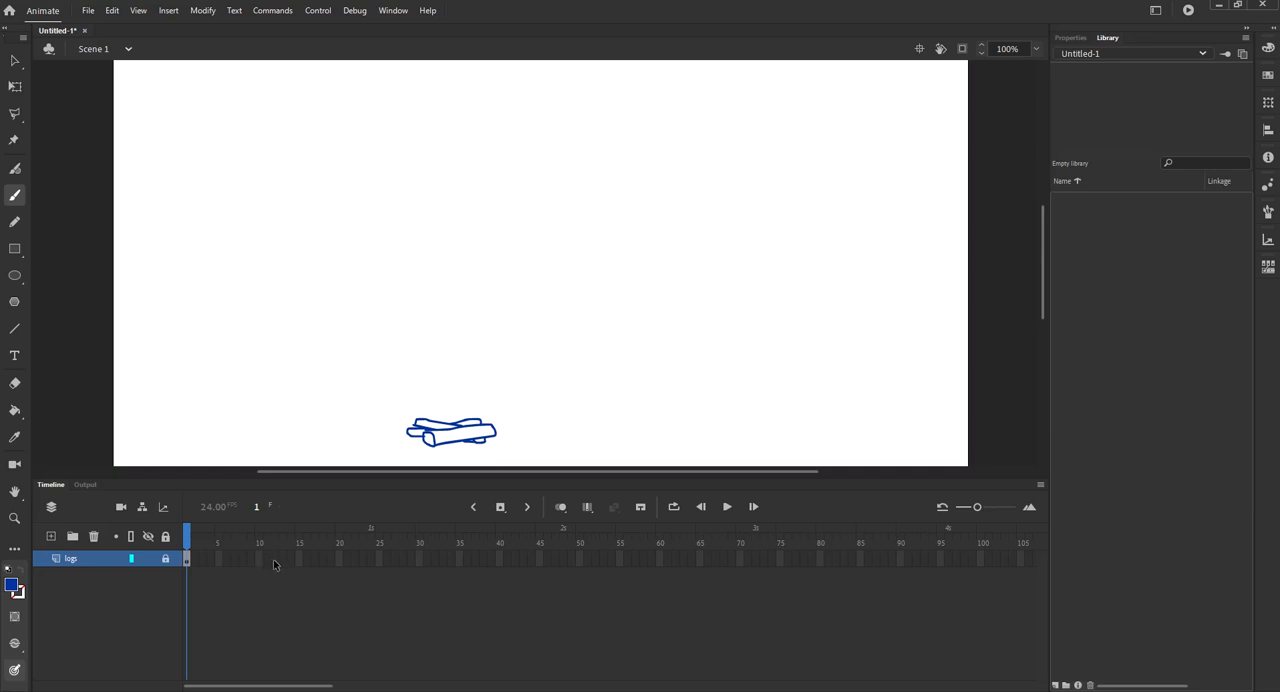
Enlarge the timeline frames and extend the logs layer to frame 12.
{"action": "left_click_drag", "start_coordinate": [980, 508], "coordinate": [993, 508]}
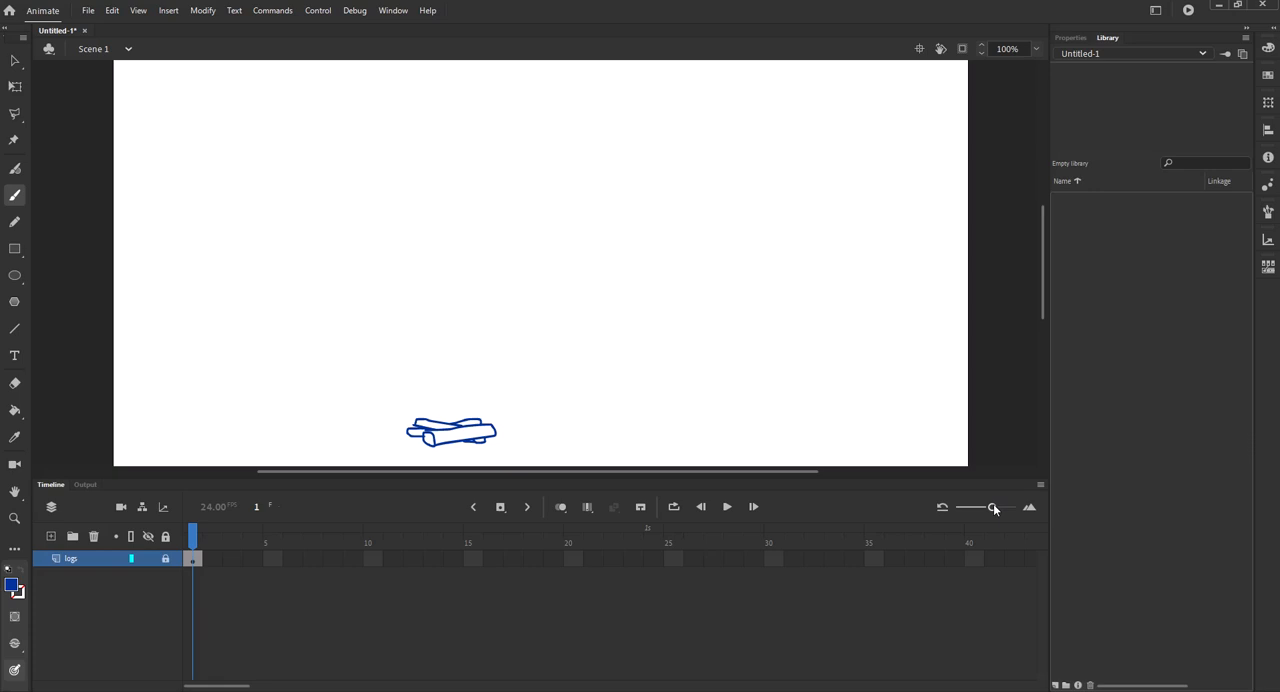
{"action": "left_click", "coordinate": [420, 559]}
{"action": "key", "text": "F5"}
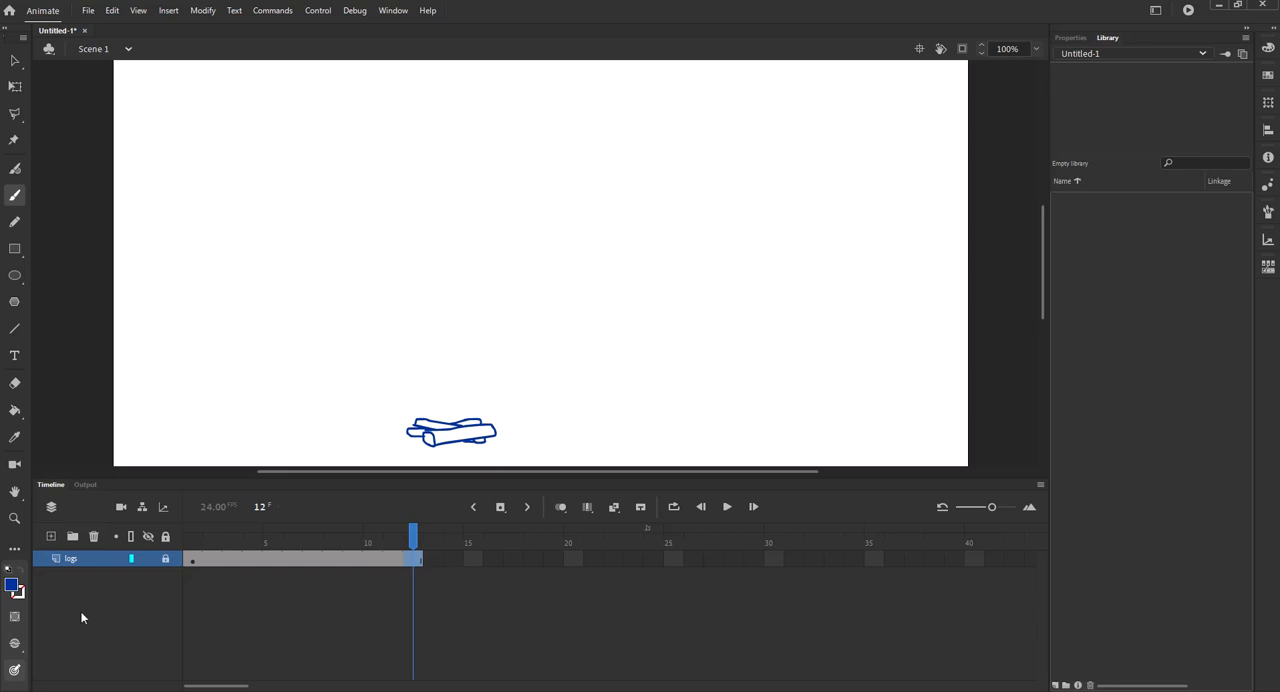
Add a new layer above the logs layer and name it FIRE.
{"action": "left_click", "coordinate": [52, 537]}
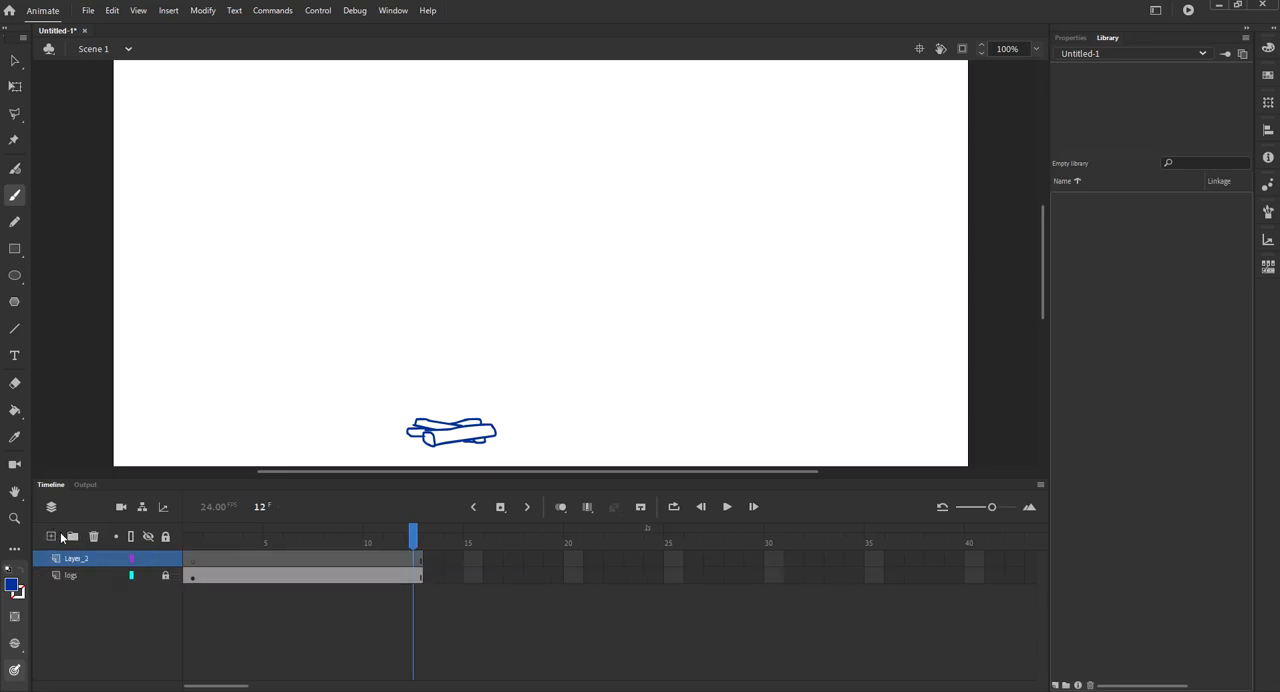
{"action": "left_click", "coordinate": [191, 560]}
{"action": "left_click", "coordinate": [80, 562]}
{"action": "double_click", "coordinate": [80, 562]}
{"action": "type", "text": "FIRE"}
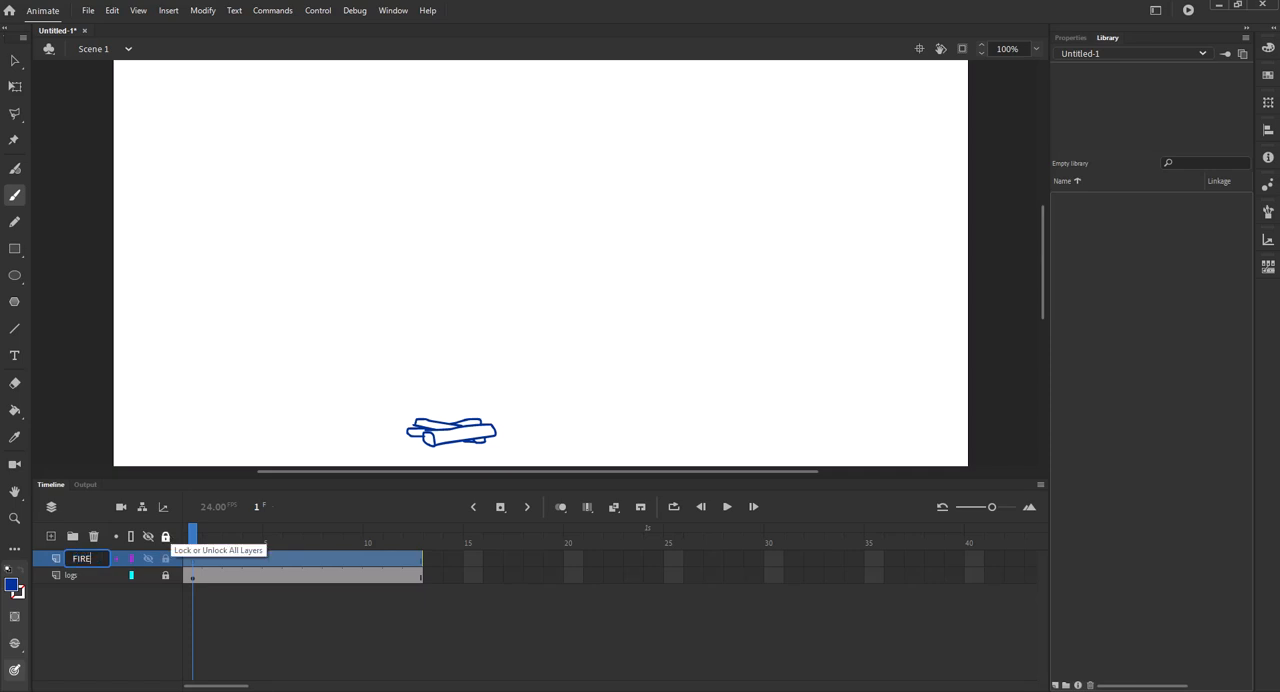
{"action": "key", "text": "Return"}
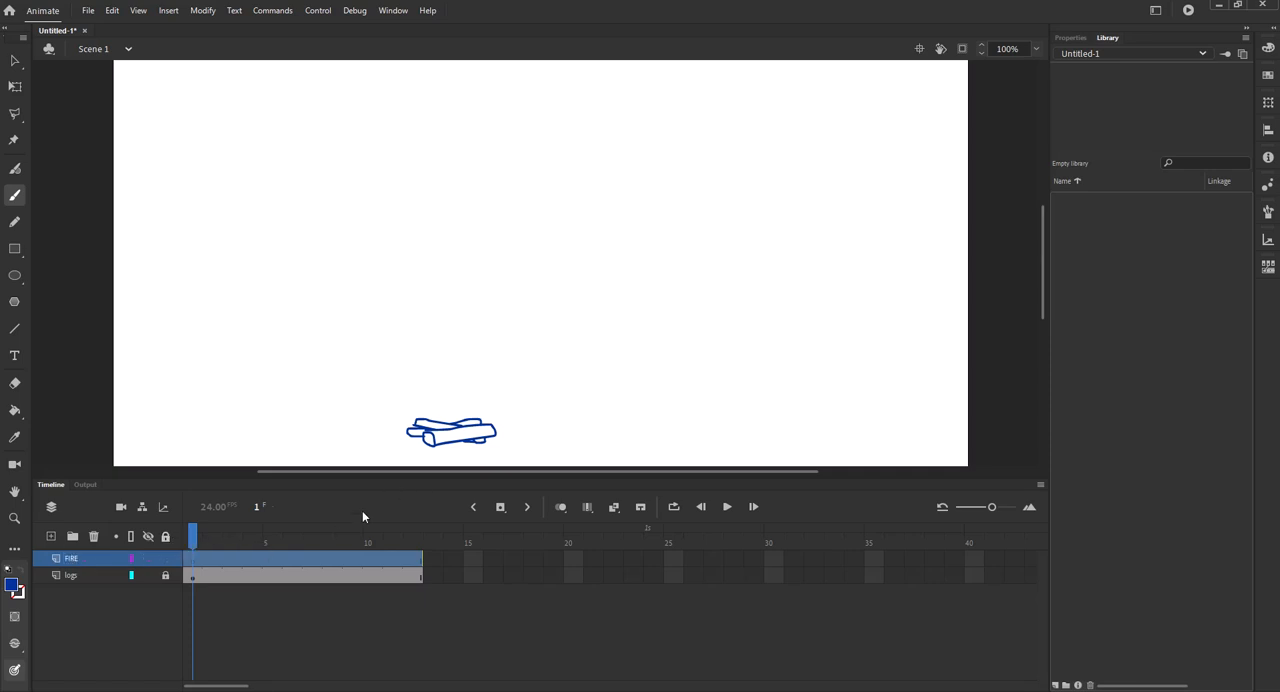
Draw a red flame outline above the logs on frame 1 of the FIRE layer, with a small inner shape and two loose flames above it.
{"action": "left_click", "coordinate": [193, 562]}
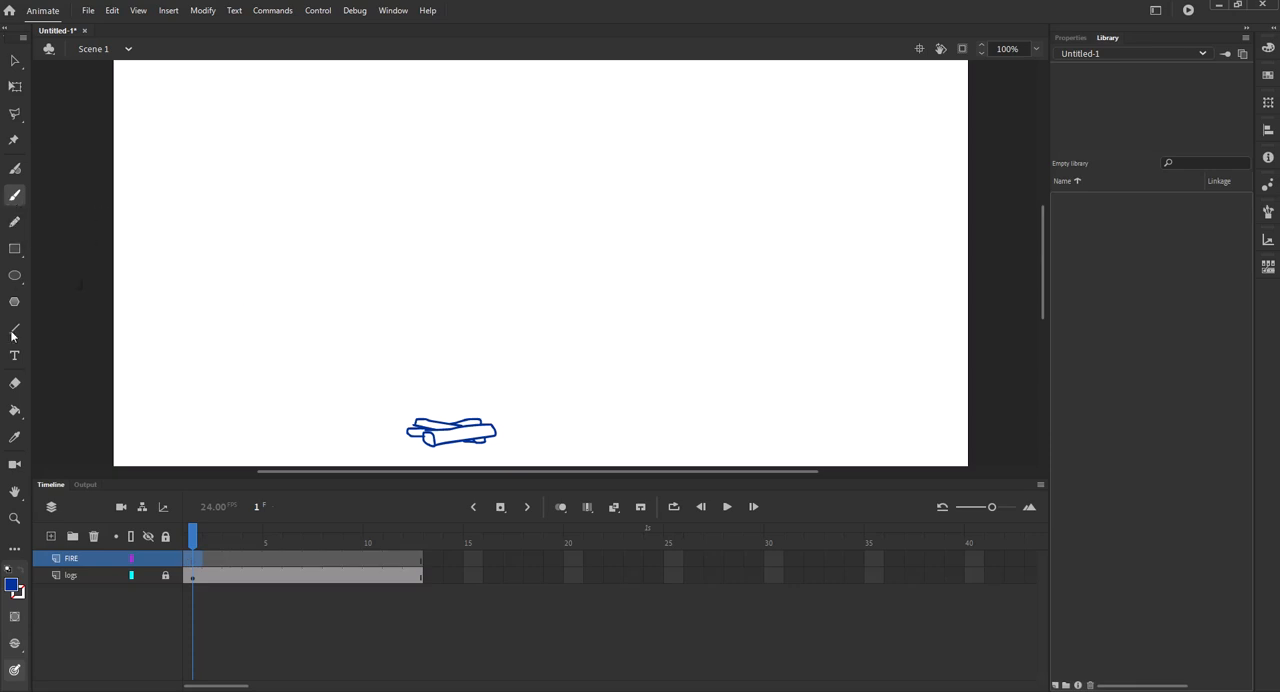
{"action": "left_click", "coordinate": [14, 589]}
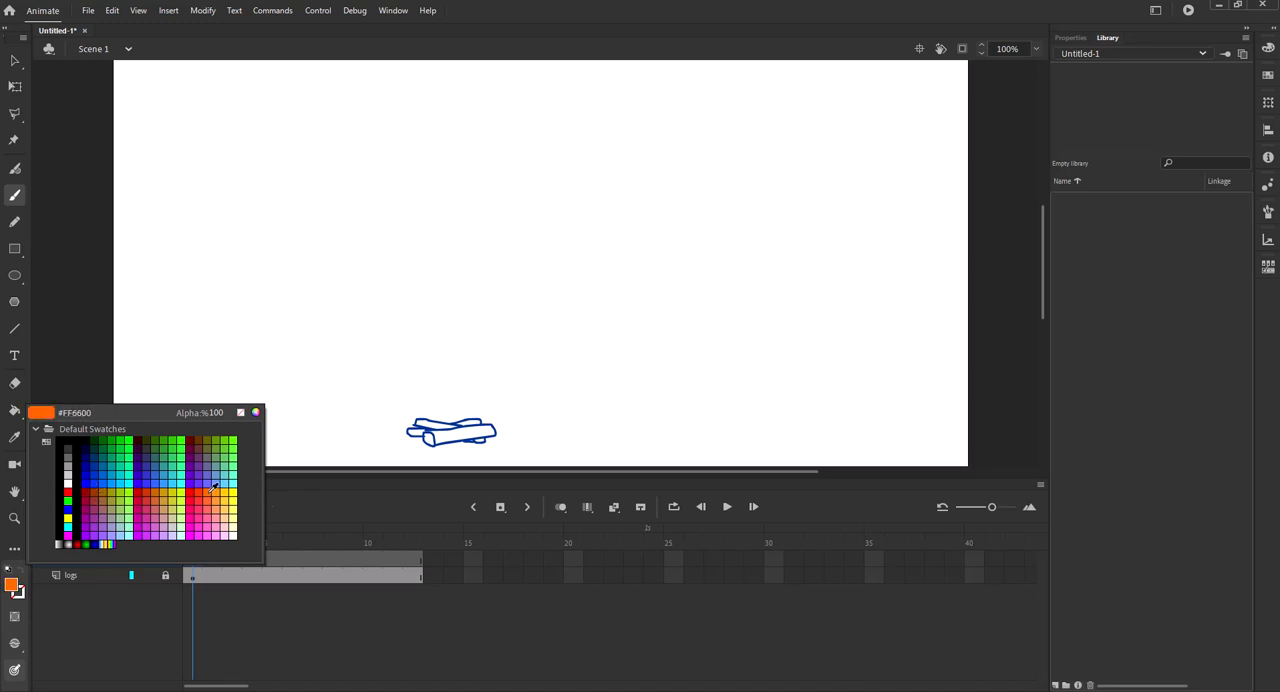
{"action": "left_click", "coordinate": [67, 491]}
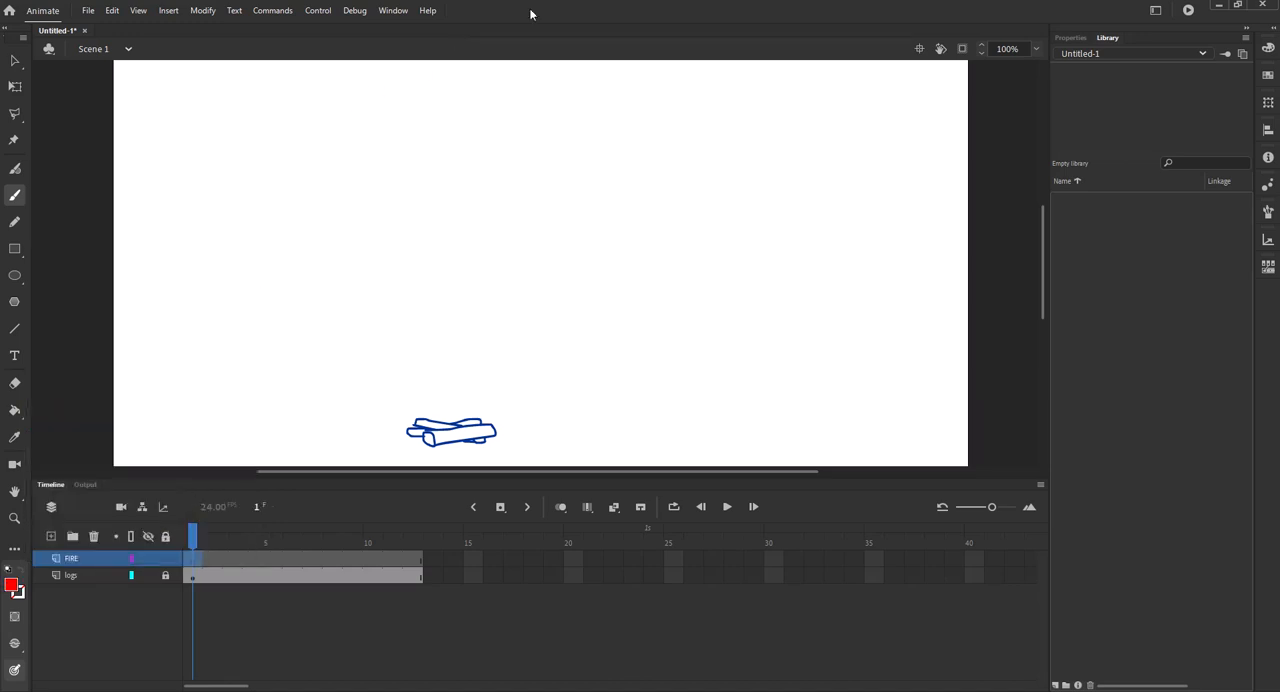
{"action": "left_click_drag", "start_coordinate": [456, 408], "coordinate": [437, 409]}
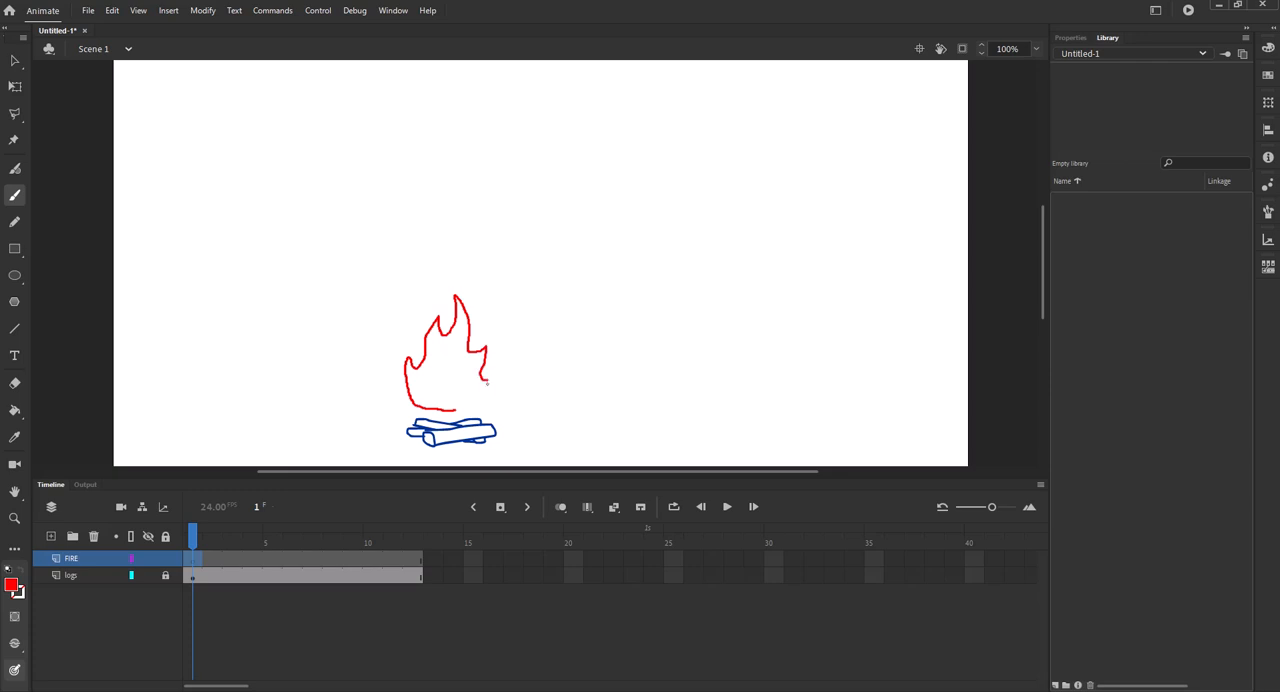
{"action": "left_click_drag", "start_coordinate": [474, 410], "coordinate": [442, 410]}
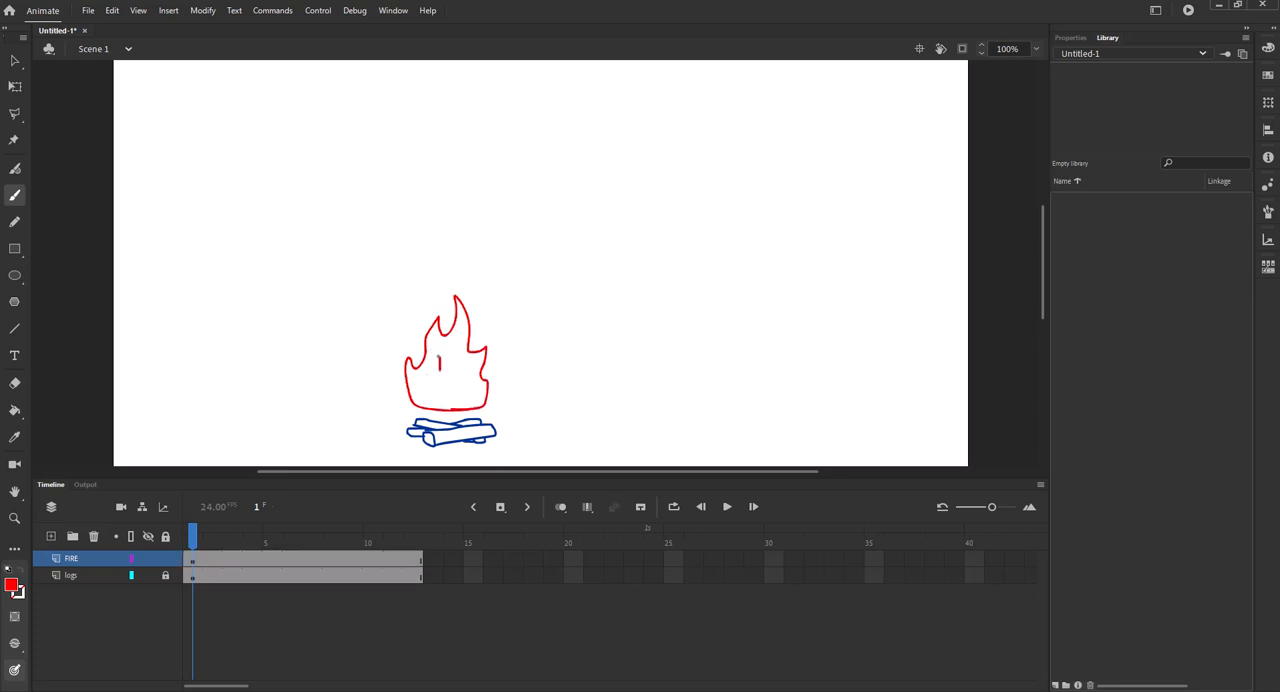
{"action": "mouse_move", "coordinate": [420, 308]}
{"action": "left_mouse_down"}
{"action": "mouse_move", "coordinate": [421, 273]}
{"action": "mouse_move", "coordinate": [445, 270]}
{"action": "left_mouse_up"}
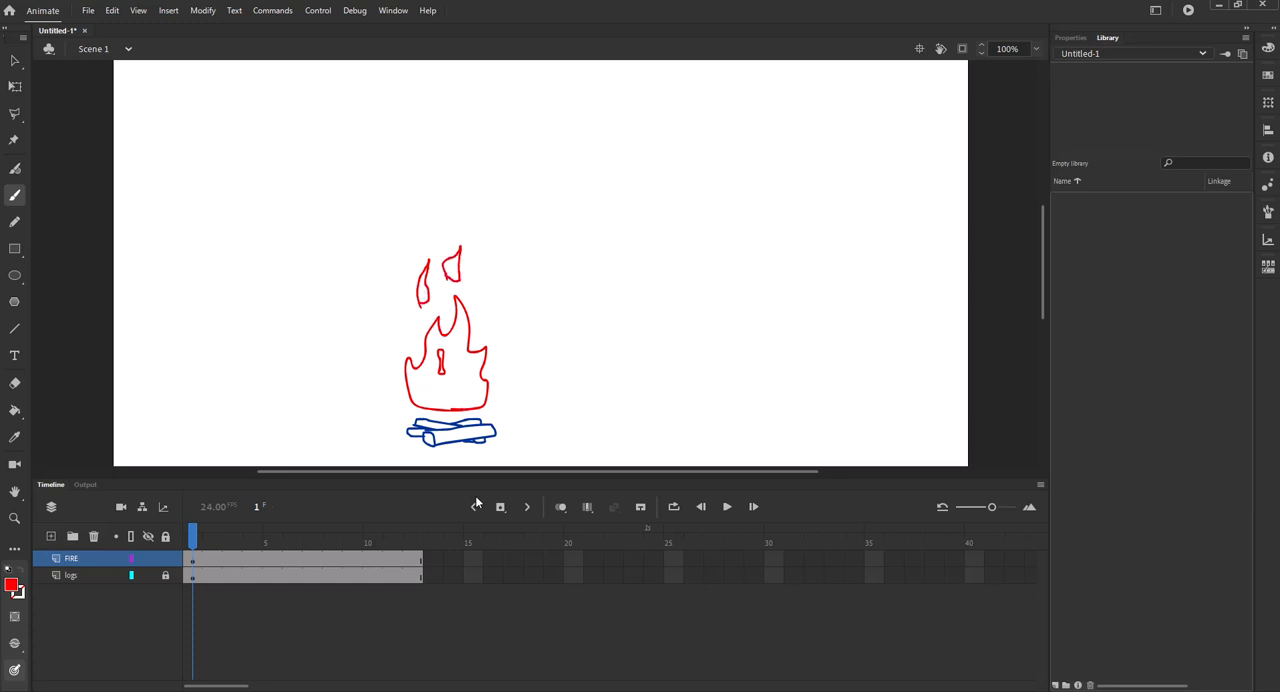
Show the brush properties and set the stage magnification to 150% with the whole campfire in view.
{"action": "left_click", "coordinate": [1074, 39]}
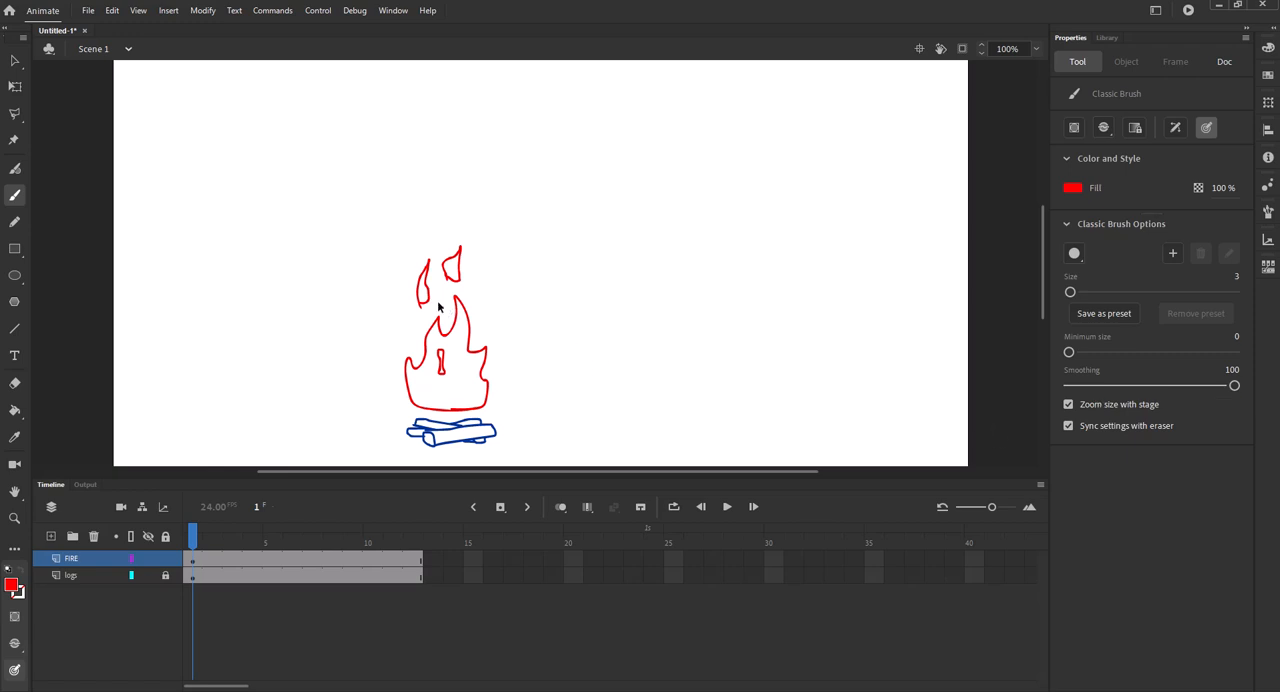
{"action": "key", "text": "ctrl+equal"}
{"action": "left_click_drag", "start_coordinate": [371, 286], "coordinate": [607, 157]}
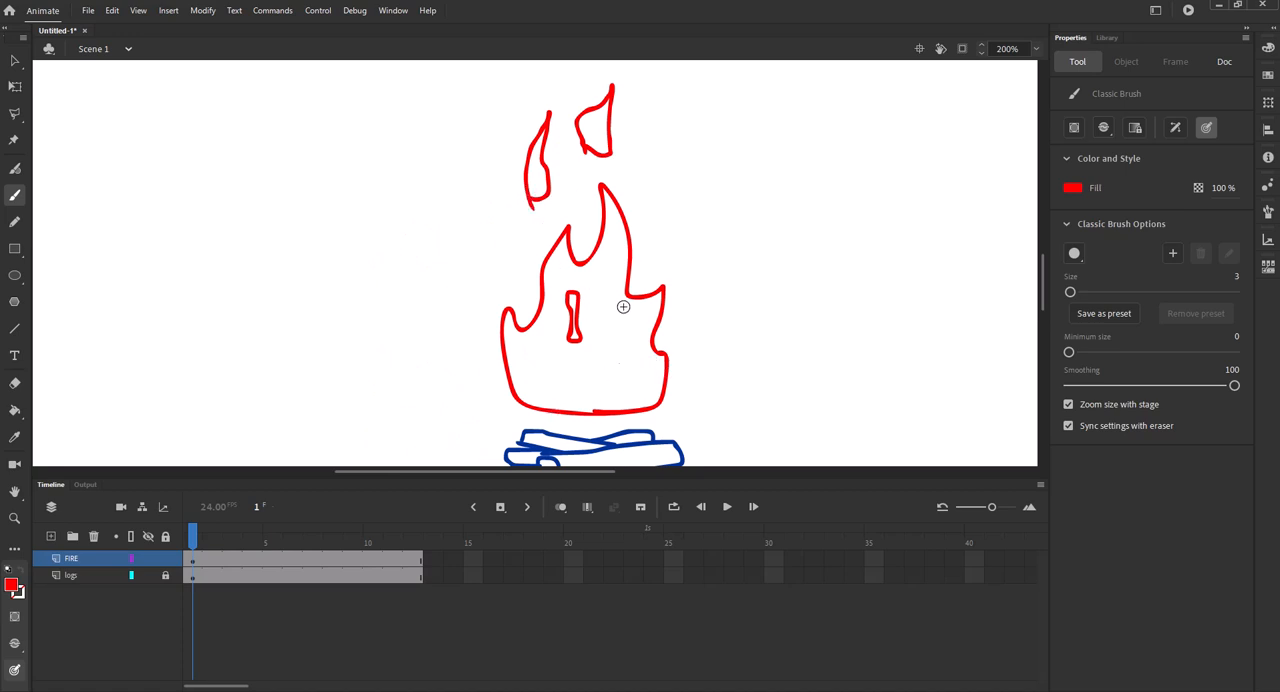
{"action": "mouse_move", "coordinate": [679, 271]}
{"action": "left_mouse_down"}
{"action": "mouse_move", "coordinate": [679, 291]}
{"action": "mouse_move", "coordinate": [668, 267]}
{"action": "left_mouse_up"}
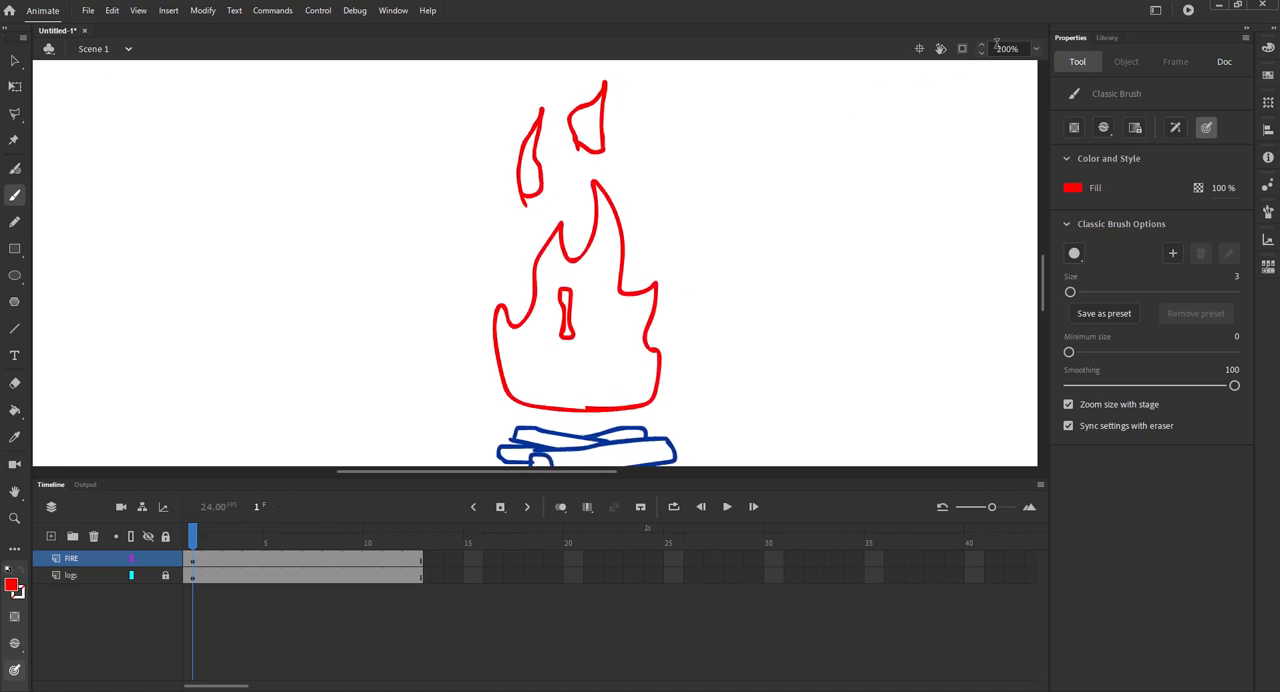
{"action": "left_click", "coordinate": [1035, 49]}
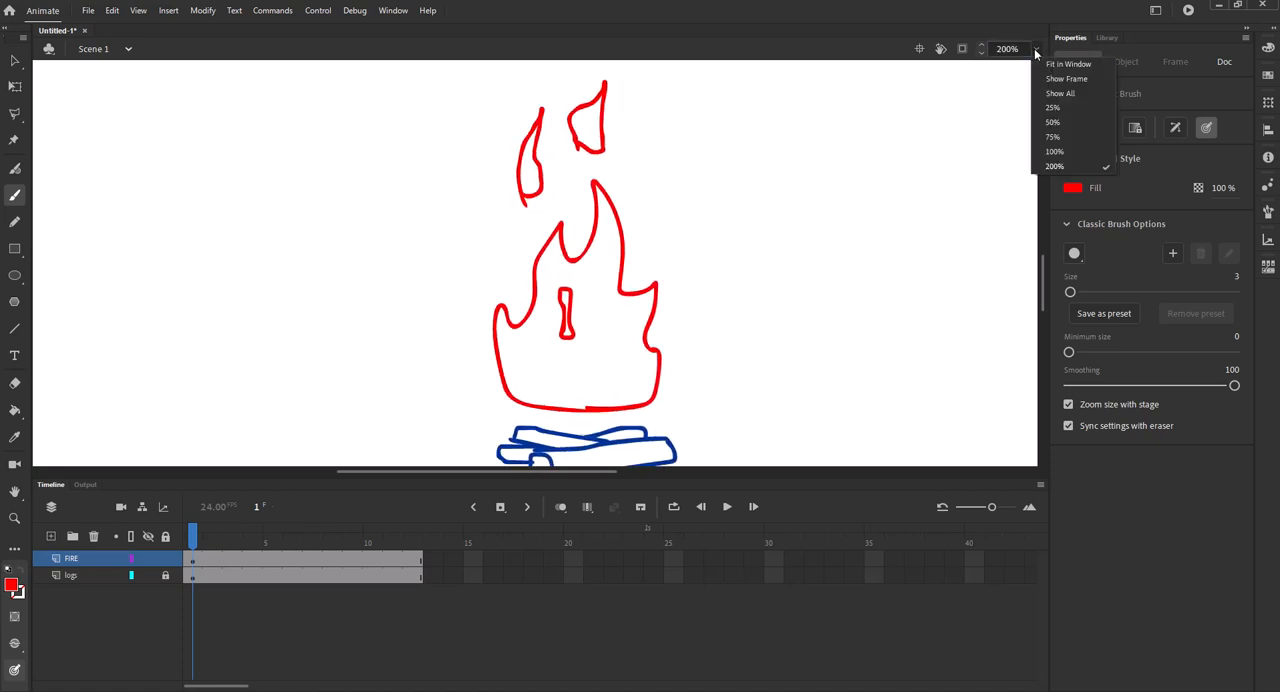
{"action": "left_click", "coordinate": [1035, 50]}
{"action": "left_click_drag", "start_coordinate": [1022, 49], "coordinate": [978, 57]}
{"action": "type", "text": "150"}
{"action": "key", "text": "Return"}
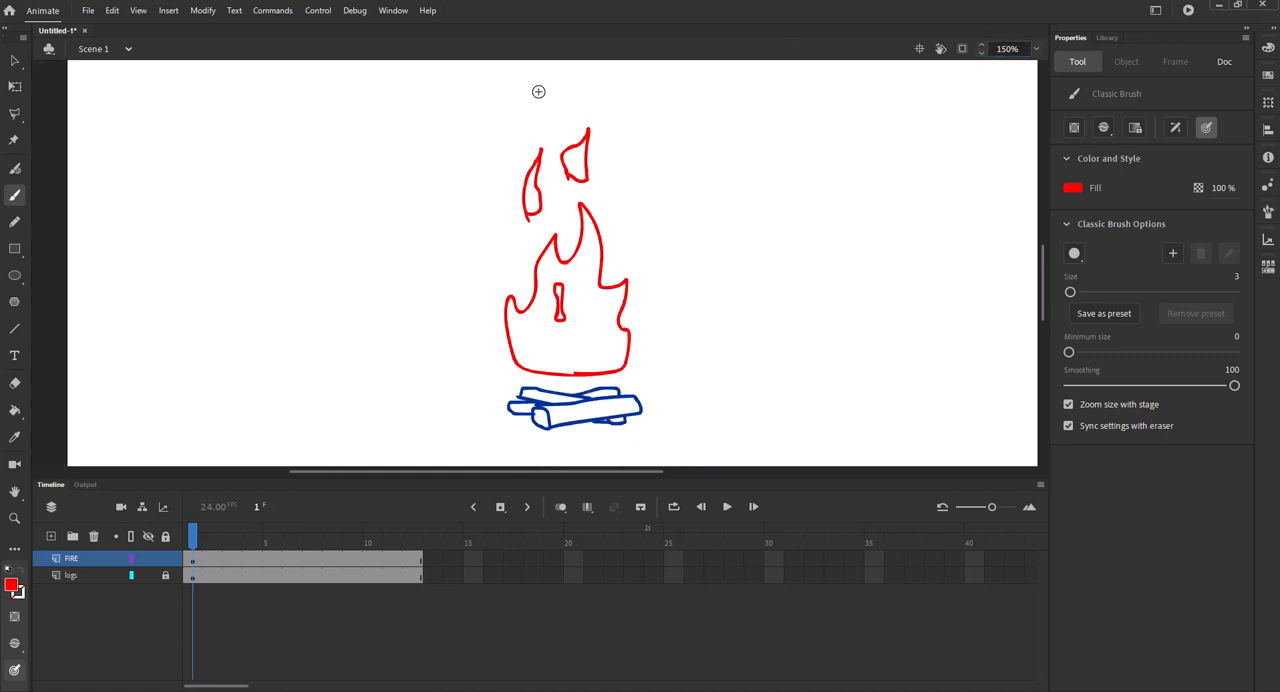
Insert a blank keyframe at frame 2 of the FIRE layer and turn on Onion Skin.
{"action": "left_click", "coordinate": [193, 567]}
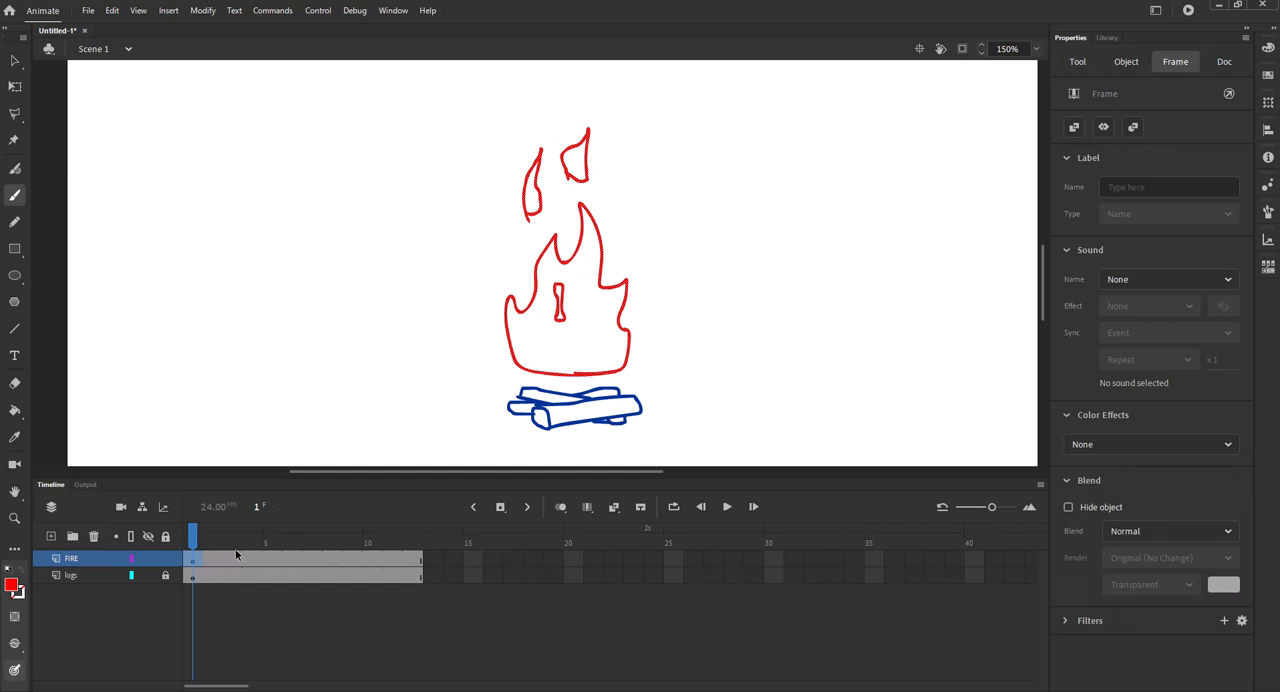
{"action": "key", "text": "F7"}
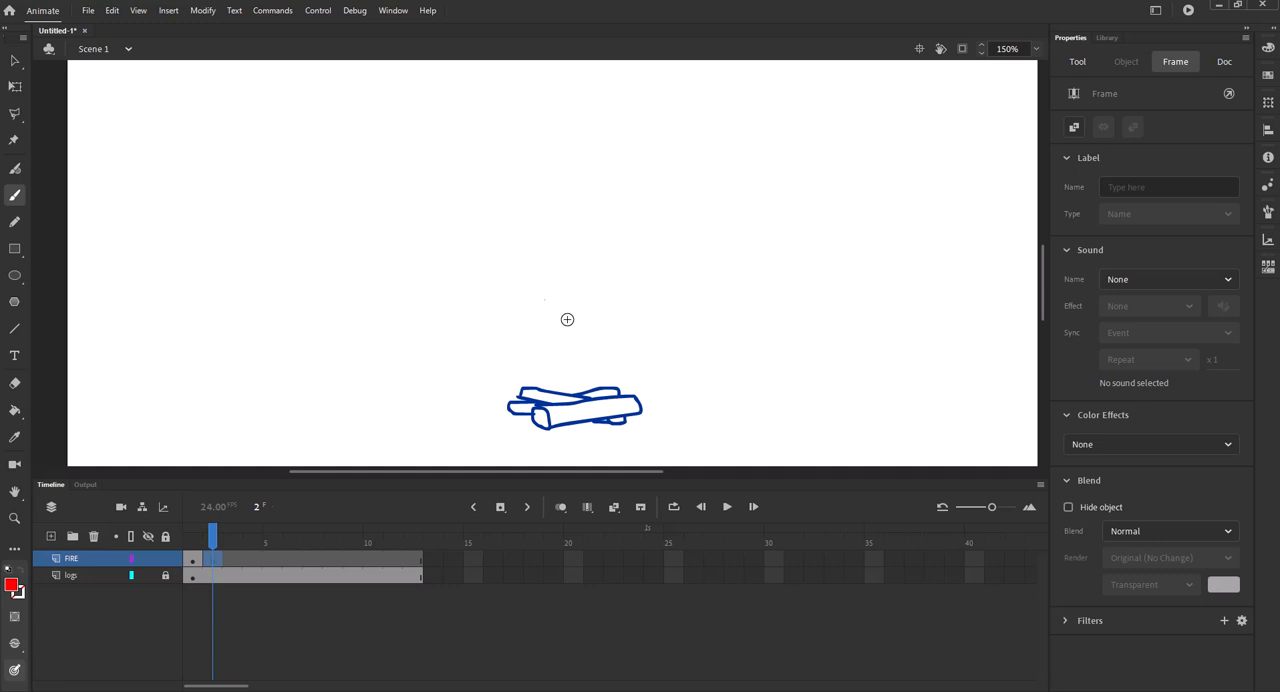
{"action": "left_click", "coordinate": [561, 507]}
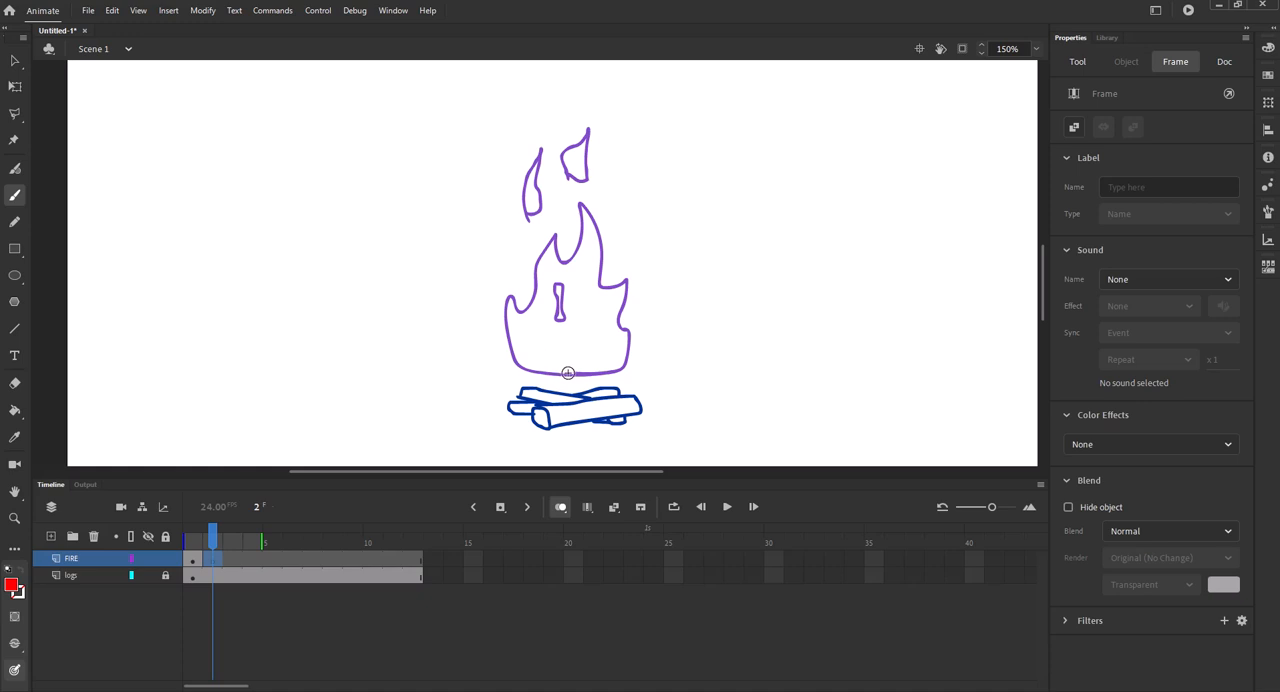
Draw the second red flame on frame 2 with taller tips leaning right, a small inner shape and three loose flames above.
{"action": "mouse_move", "coordinate": [573, 373]}
{"action": "left_mouse_down"}
{"action": "mouse_move", "coordinate": [534, 369]}
{"action": "mouse_move", "coordinate": [504, 267]}
{"action": "mouse_move", "coordinate": [556, 218]}
{"action": "mouse_move", "coordinate": [570, 234]}
{"action": "mouse_move", "coordinate": [602, 196]}
{"action": "mouse_move", "coordinate": [605, 328]}
{"action": "mouse_move", "coordinate": [629, 320]}
{"action": "left_mouse_up"}
{"action": "left_click_drag", "start_coordinate": [623, 162], "coordinate": [640, 103]}
{"action": "mouse_move", "coordinate": [588, 184]}
{"action": "left_mouse_down"}
{"action": "mouse_move", "coordinate": [578, 108]}
{"action": "mouse_move", "coordinate": [580, 179]}
{"action": "left_mouse_up"}
{"action": "left_click_drag", "start_coordinate": [548, 192], "coordinate": [526, 216]}
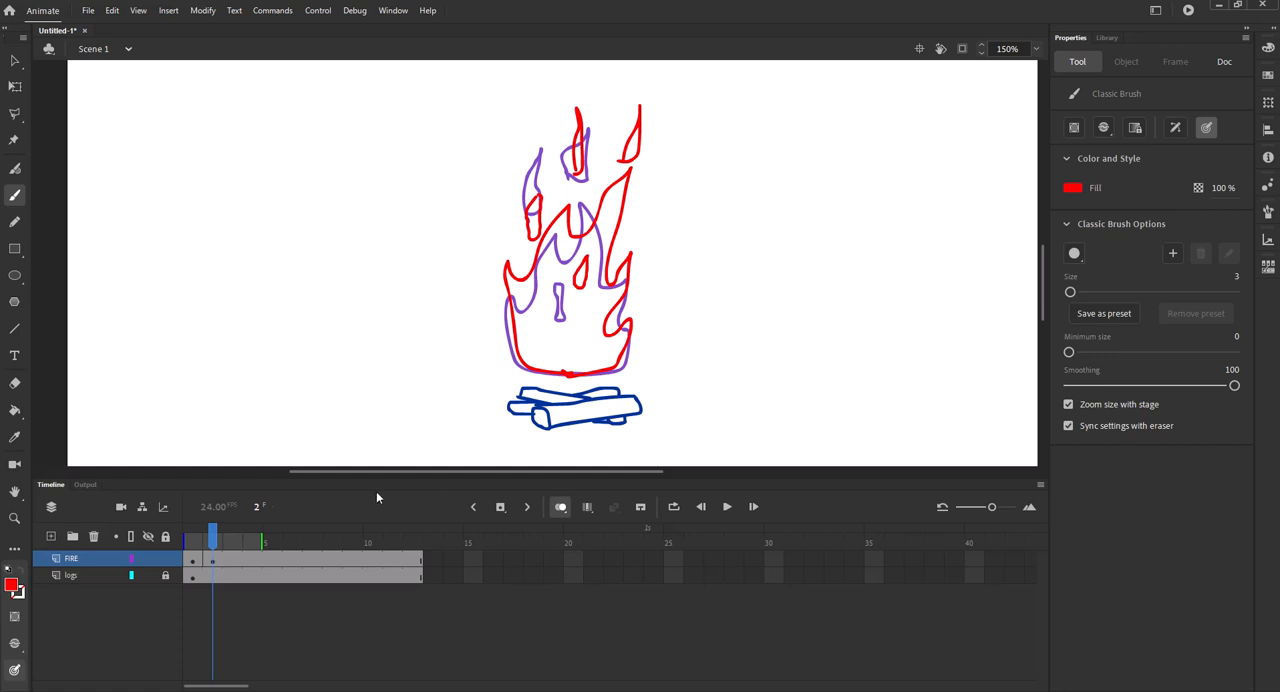
Insert a blank keyframe at frame 3 of the FIRE layer and set the onion skin range to start at frame 2.
{"action": "left_click", "coordinate": [233, 559]}
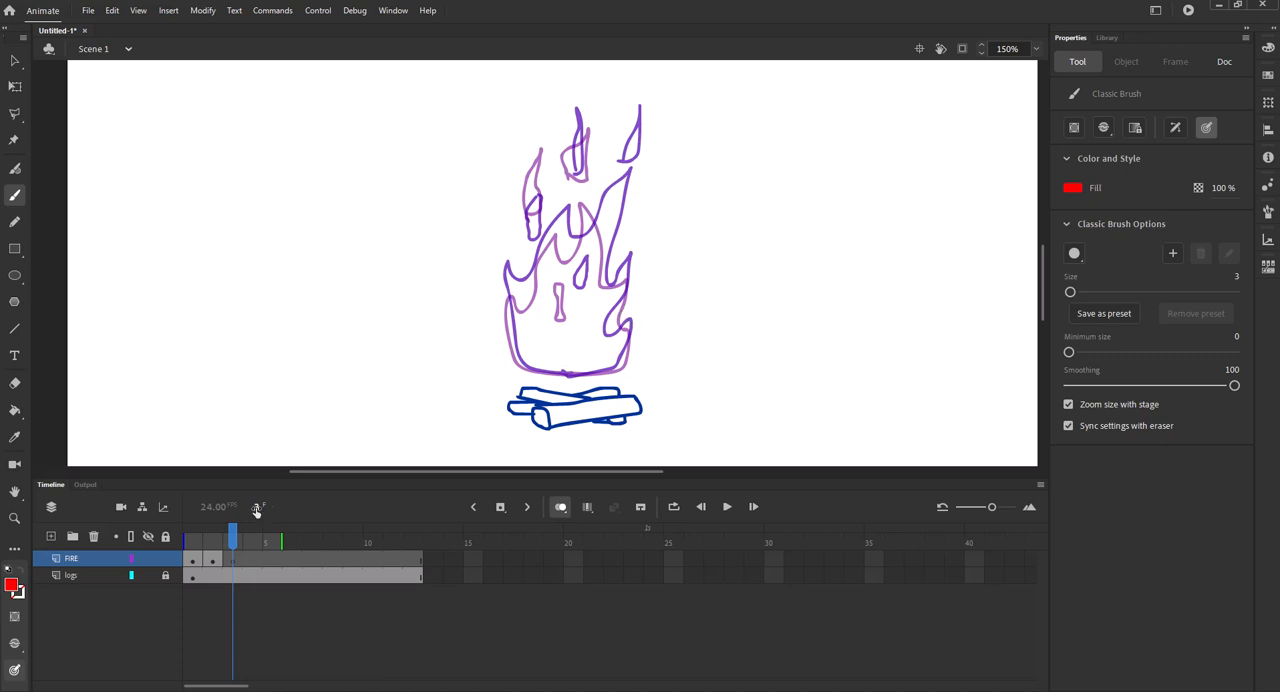
{"action": "left_click", "coordinate": [183, 538]}
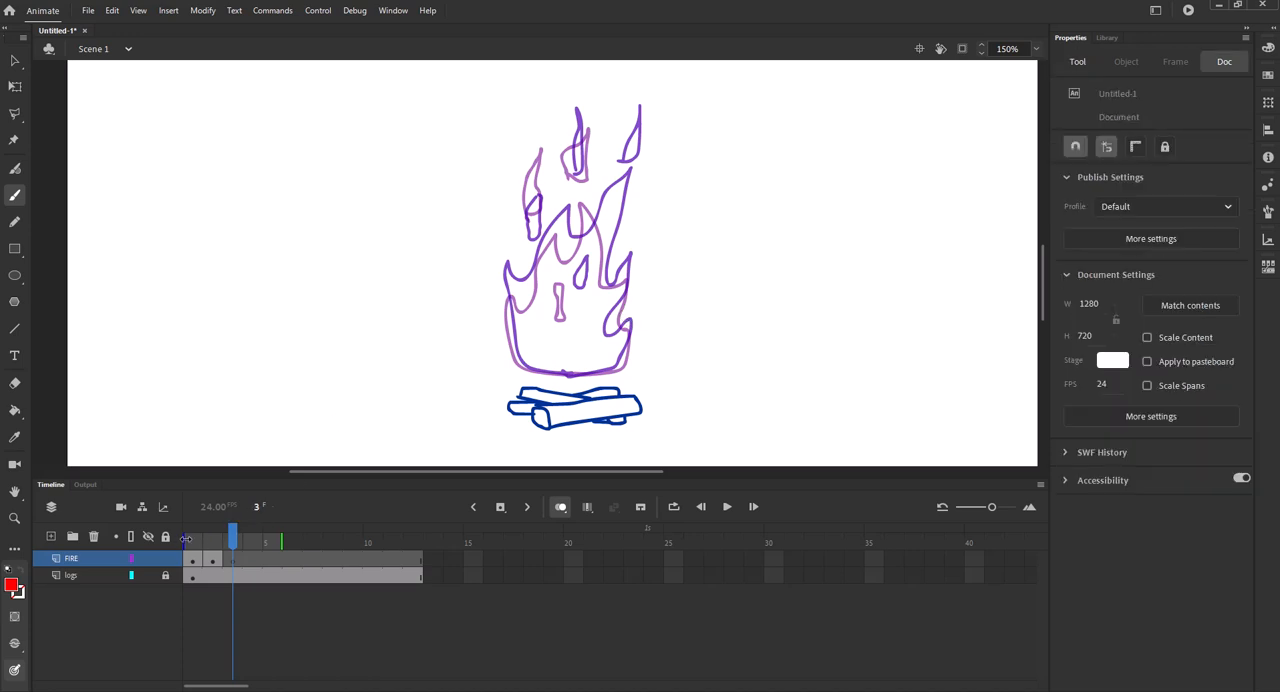
{"action": "left_click_drag", "start_coordinate": [202, 540], "coordinate": [230, 540]}
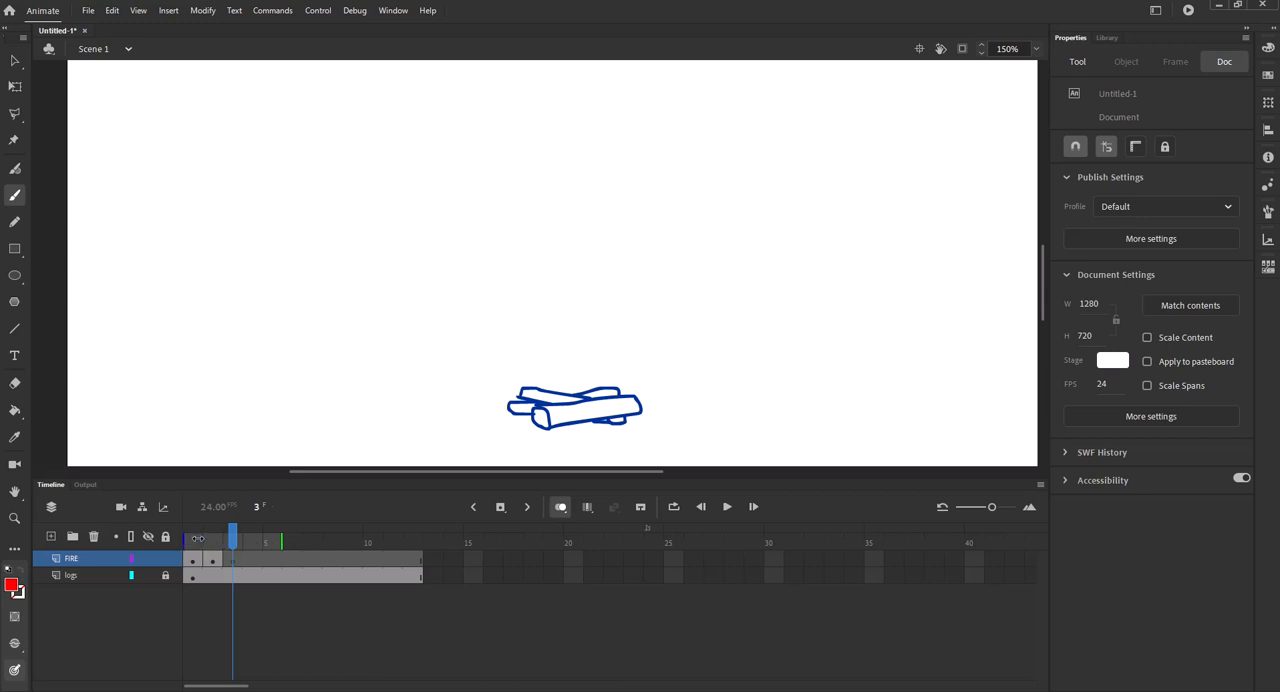
{"action": "left_click", "coordinate": [193, 541]}
{"action": "mouse_move", "coordinate": [193, 541]}
{"action": "left_mouse_down"}
{"action": "mouse_move", "coordinate": [232, 541]}
{"action": "mouse_move", "coordinate": [206, 540]}
{"action": "left_mouse_up"}
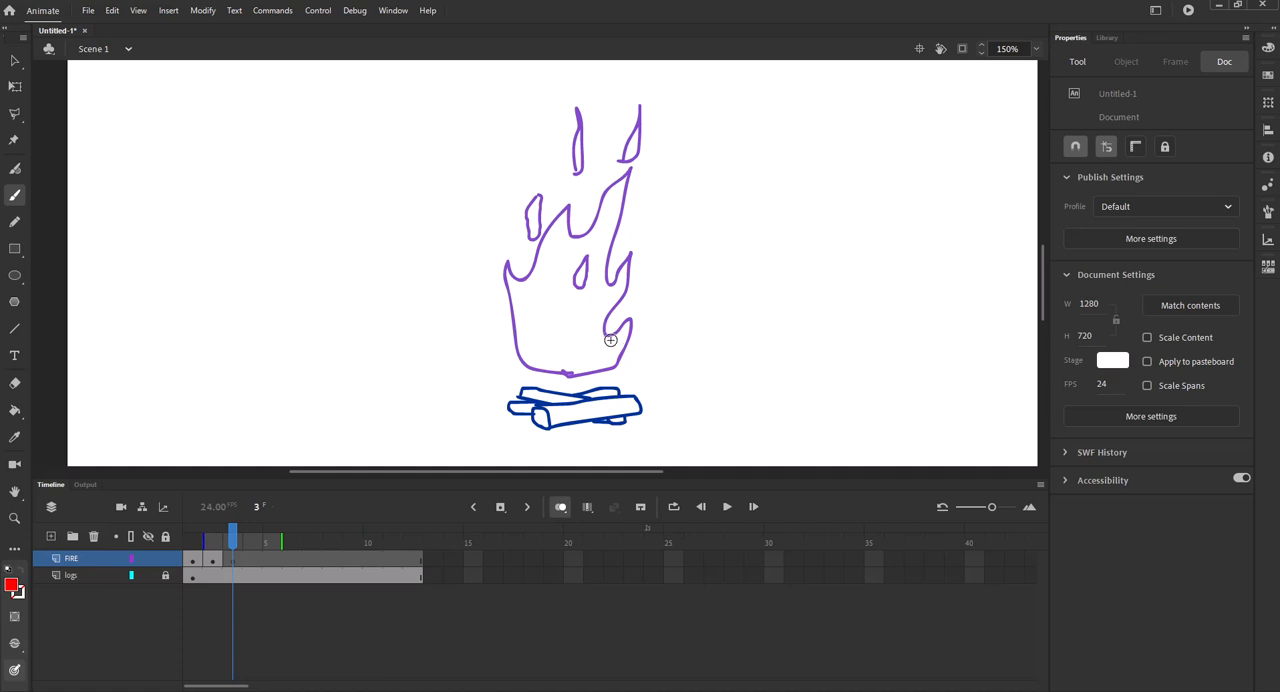
Draw the third red flame on frame 3 over the onion-skinned outline, with a small inner shape and three loose flames above.
{"action": "mouse_move", "coordinate": [637, 308]}
{"action": "left_mouse_down"}
{"action": "mouse_move", "coordinate": [601, 364]}
{"action": "mouse_move", "coordinate": [528, 368]}
{"action": "mouse_move", "coordinate": [493, 293]}
{"action": "left_mouse_up"}
{"action": "mouse_move", "coordinate": [541, 282]}
{"action": "left_mouse_down"}
{"action": "mouse_move", "coordinate": [551, 218]}
{"action": "mouse_move", "coordinate": [580, 228]}
{"action": "mouse_move", "coordinate": [608, 190]}
{"action": "mouse_move", "coordinate": [613, 240]}
{"action": "mouse_move", "coordinate": [630, 227]}
{"action": "mouse_move", "coordinate": [635, 317]}
{"action": "left_mouse_up"}
{"action": "mouse_move", "coordinate": [584, 285]}
{"action": "left_mouse_down"}
{"action": "mouse_move", "coordinate": [575, 279]}
{"action": "mouse_move", "coordinate": [585, 285]}
{"action": "left_mouse_up"}
{"action": "mouse_move", "coordinate": [522, 215]}
{"action": "left_mouse_down"}
{"action": "mouse_move", "coordinate": [520, 175]}
{"action": "mouse_move", "coordinate": [523, 216]}
{"action": "left_mouse_up"}
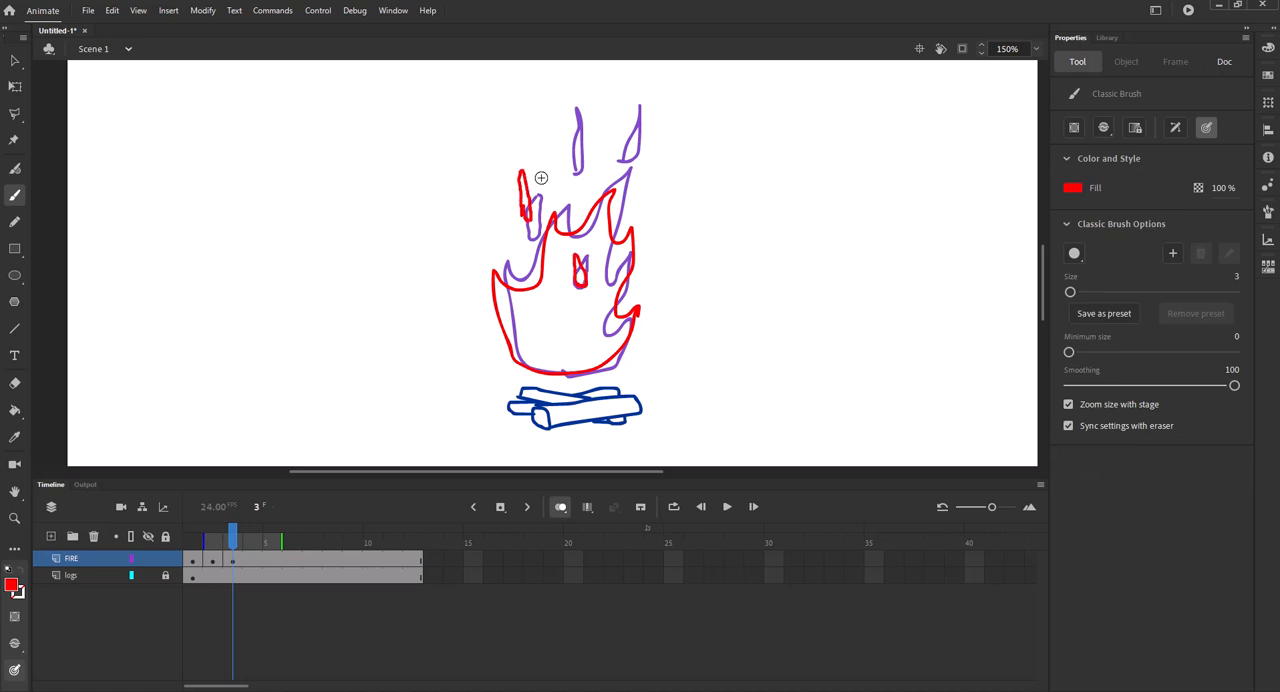
{"action": "mouse_move", "coordinate": [575, 177]}
{"action": "left_mouse_down"}
{"action": "mouse_move", "coordinate": [578, 138]}
{"action": "mouse_move", "coordinate": [583, 160]}
{"action": "mouse_move", "coordinate": [632, 126]}
{"action": "mouse_move", "coordinate": [635, 163]}
{"action": "left_mouse_up"}
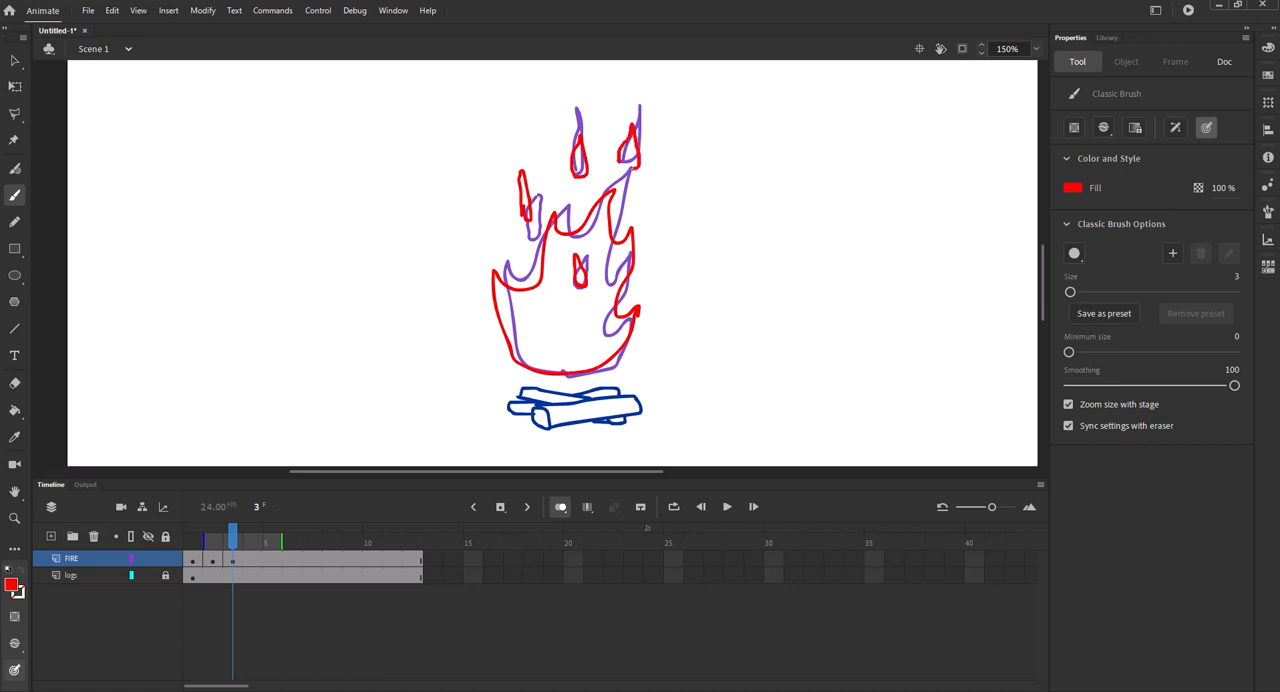
Insert a blank keyframe at frame 4 of the FIRE layer for the next flame drawing.
{"action": "left_click", "coordinate": [236, 561]}
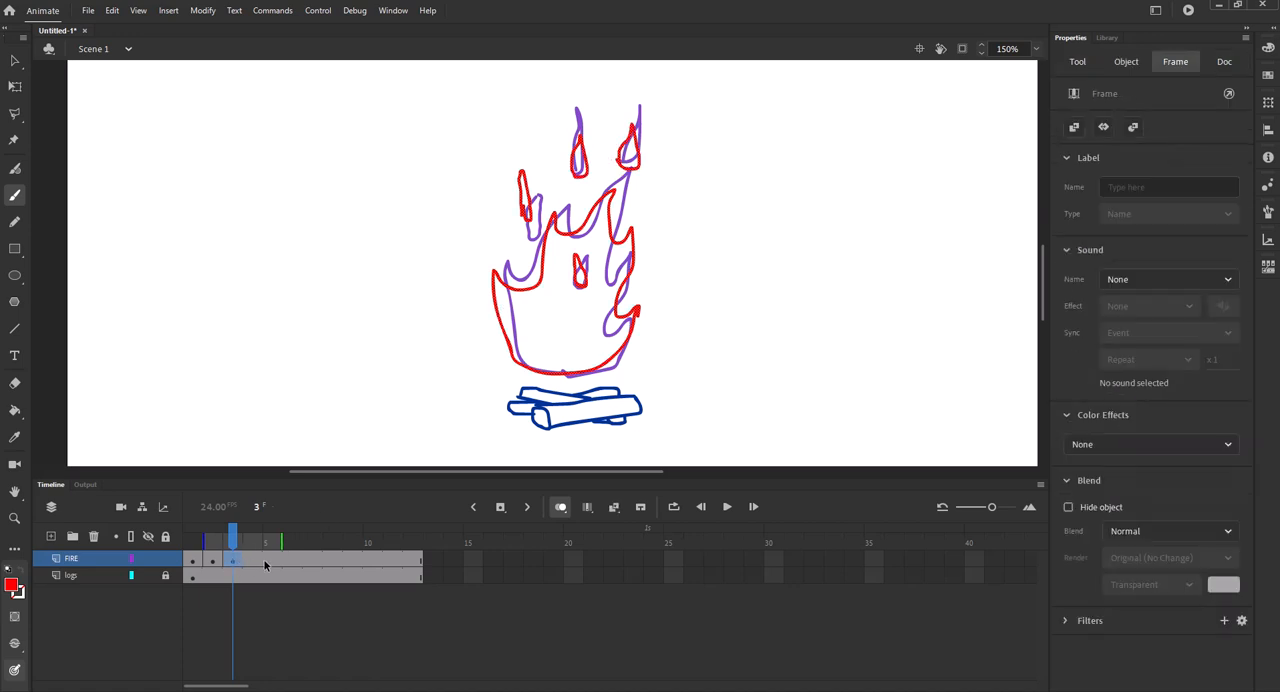
{"action": "key", "text": "F7"}
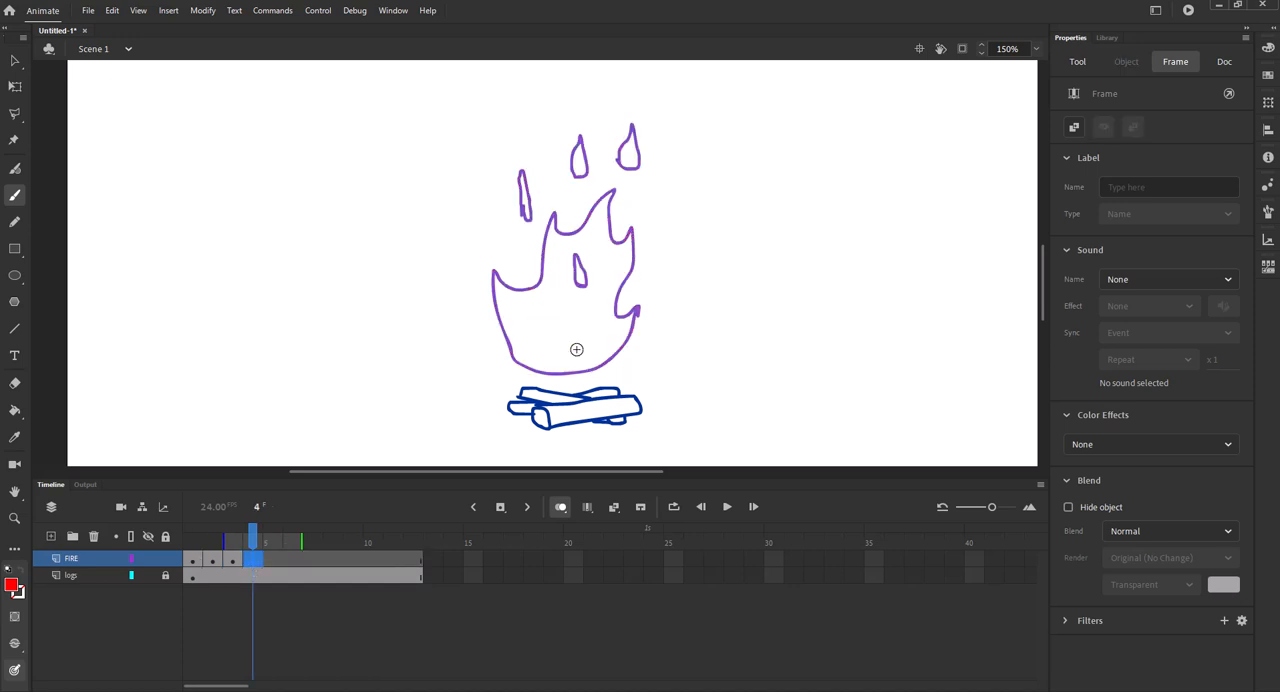